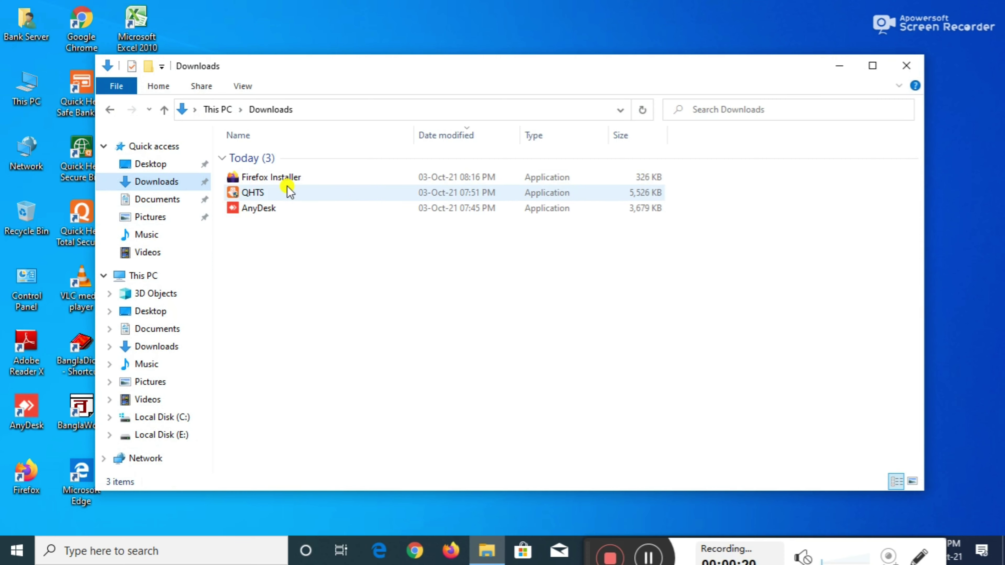
Step: Look through the contents of the Documents, Pictures, Music and Videos folders
left_click(164, 202)
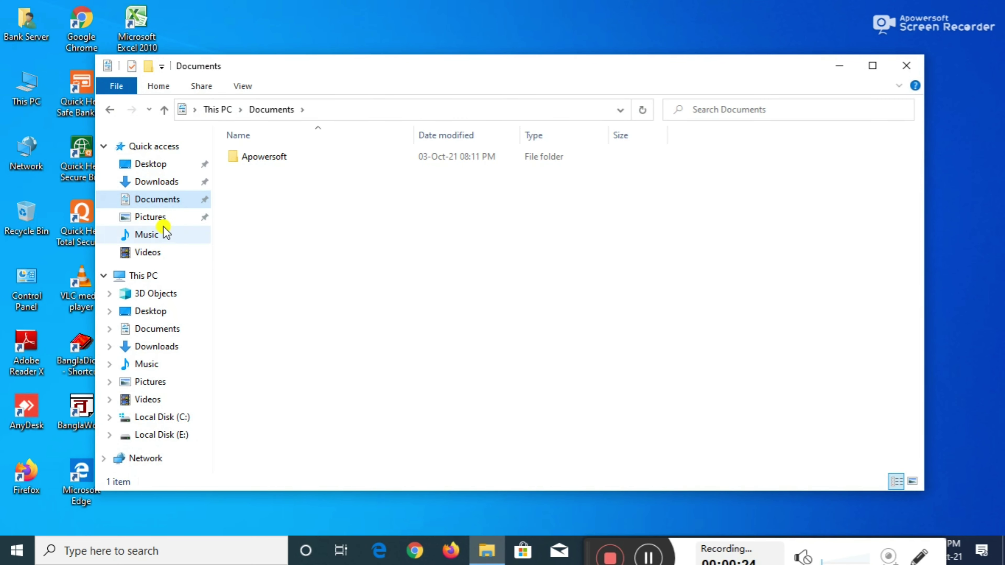
left_click(154, 217)
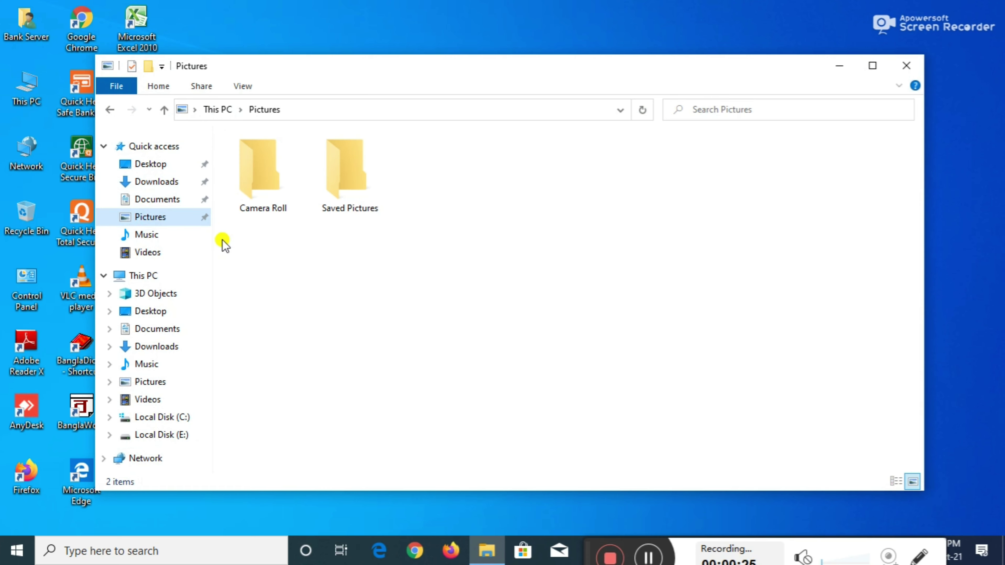
left_click(136, 237)
left_click(153, 253)
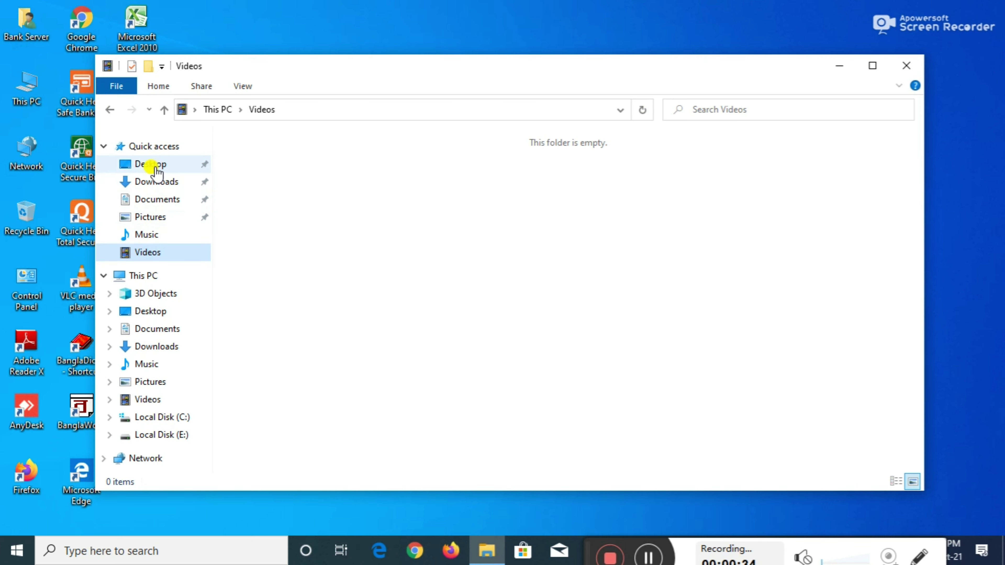
Step: Examine the personal folders stored in C:\Users\Bank Server and close the window
left_click(170, 420)
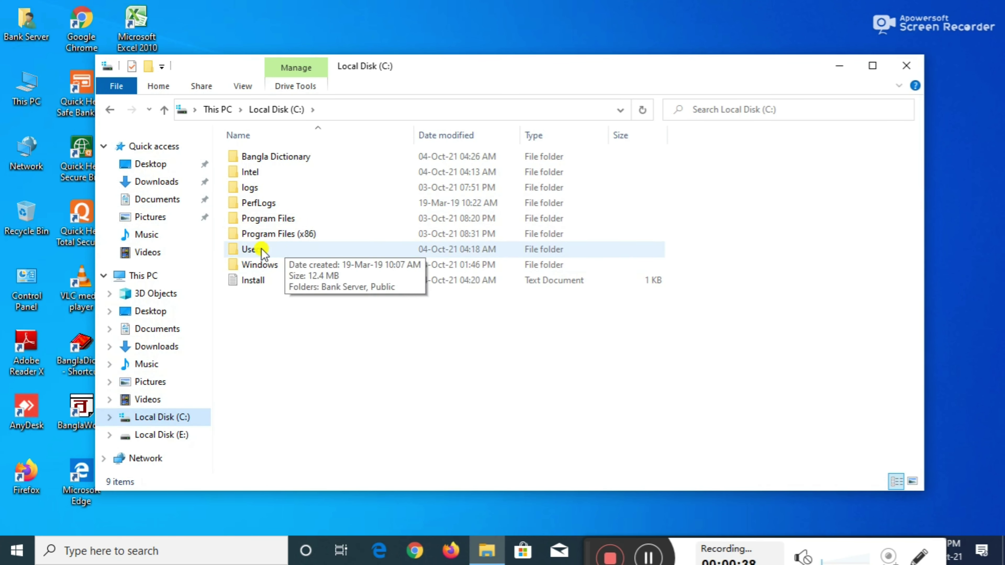
double_click(252, 250)
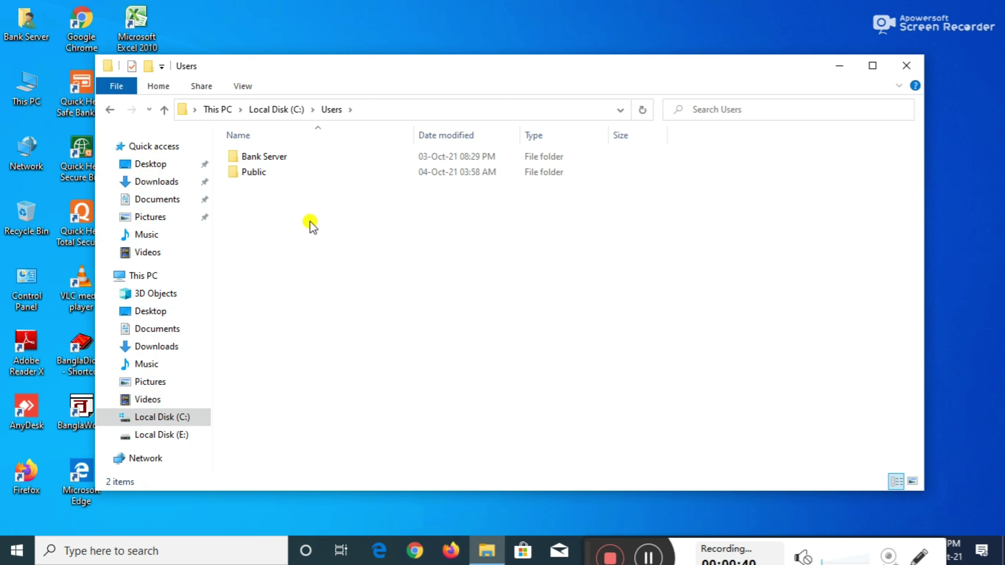
double_click(252, 157)
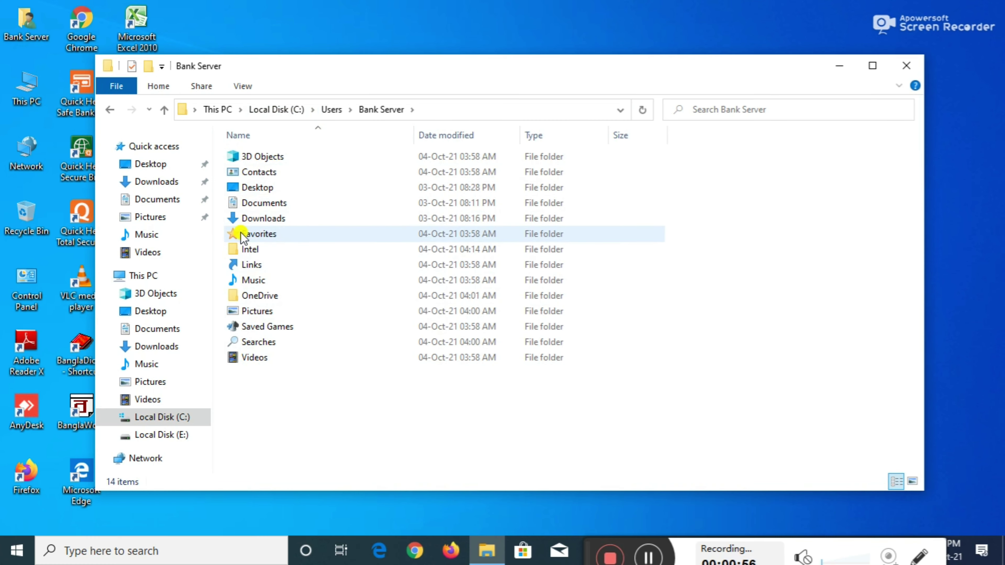
mouse_move(243, 237)
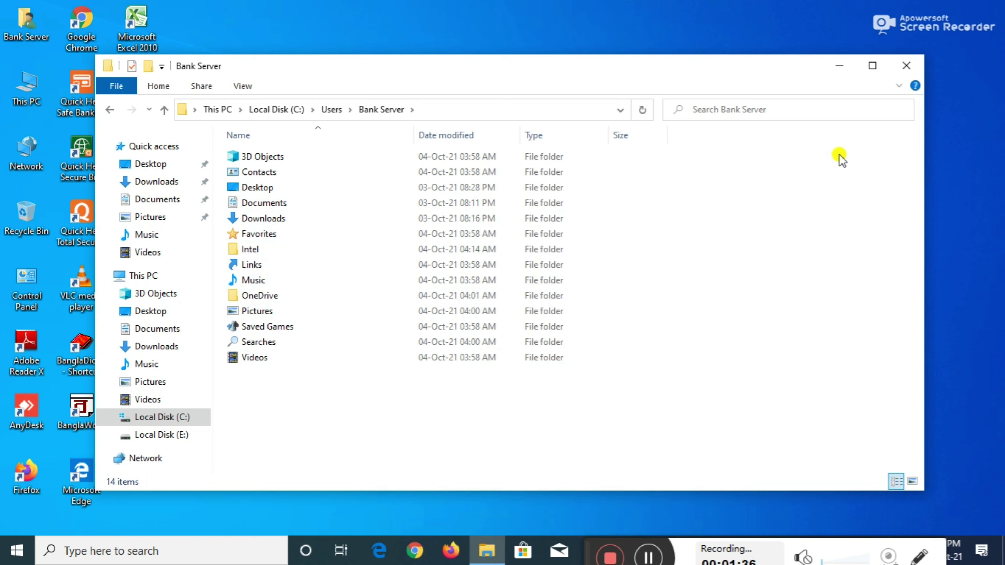
left_click(911, 65)
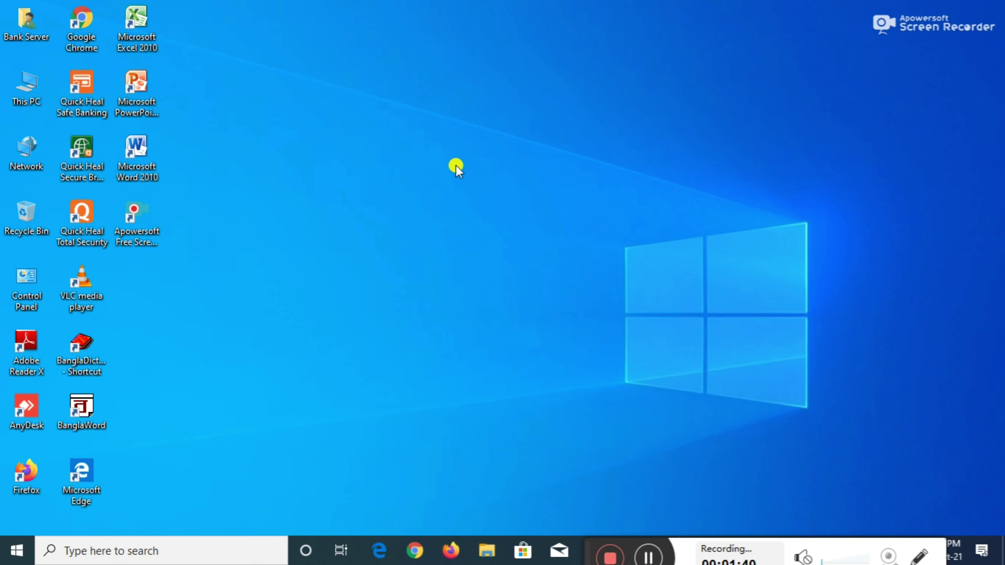
Step: From This PC, change the Downloads folder's location path to E:\Users\Bank Server\Downloads in its properties
double_click(27, 87)
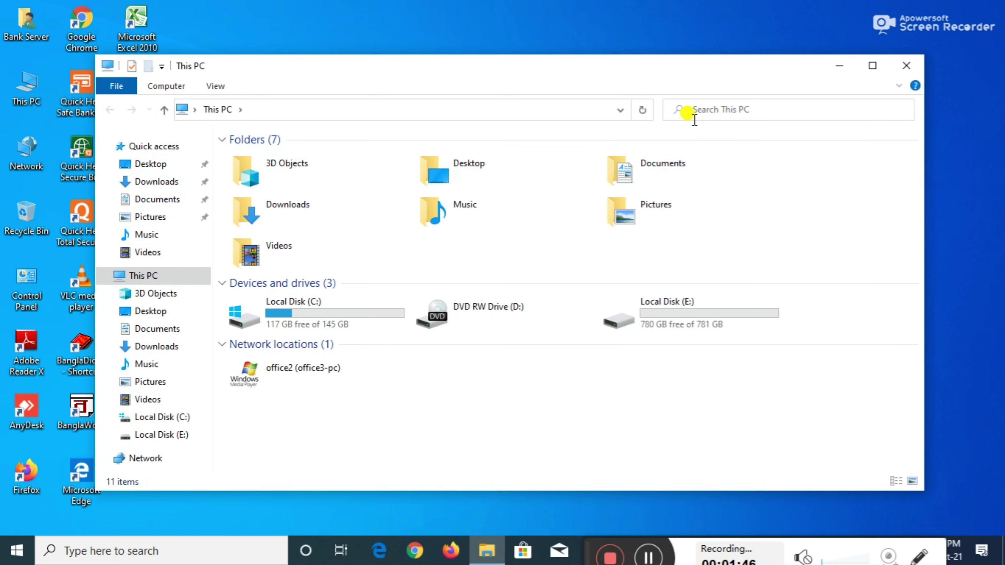
left_click_drag(697, 68, 769, 29)
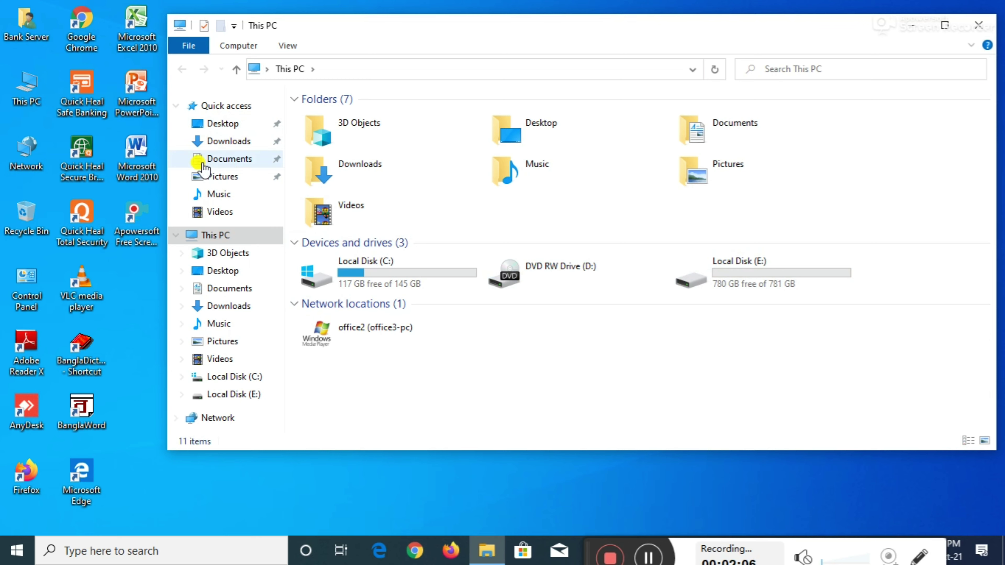
right_click(351, 170)
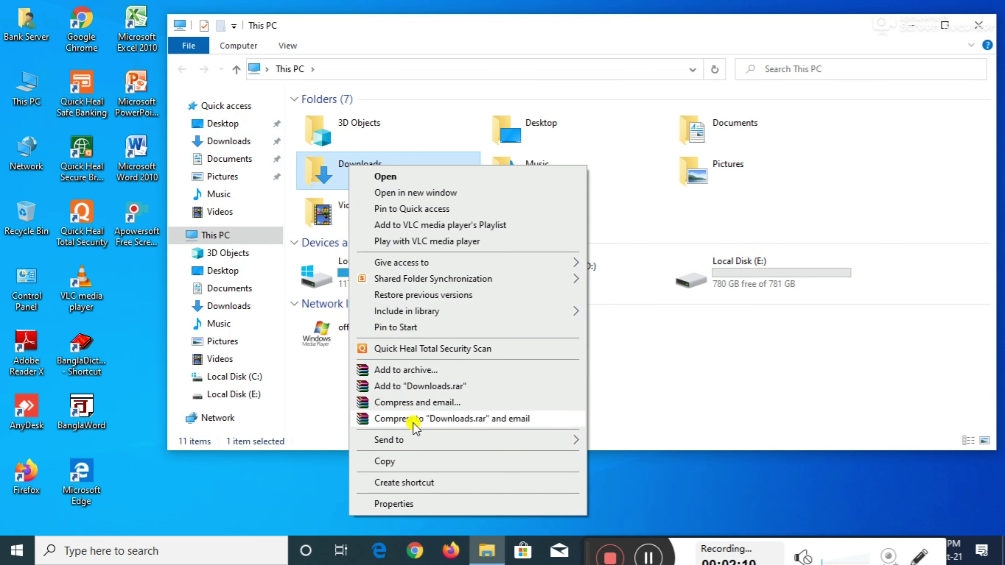
left_click(391, 506)
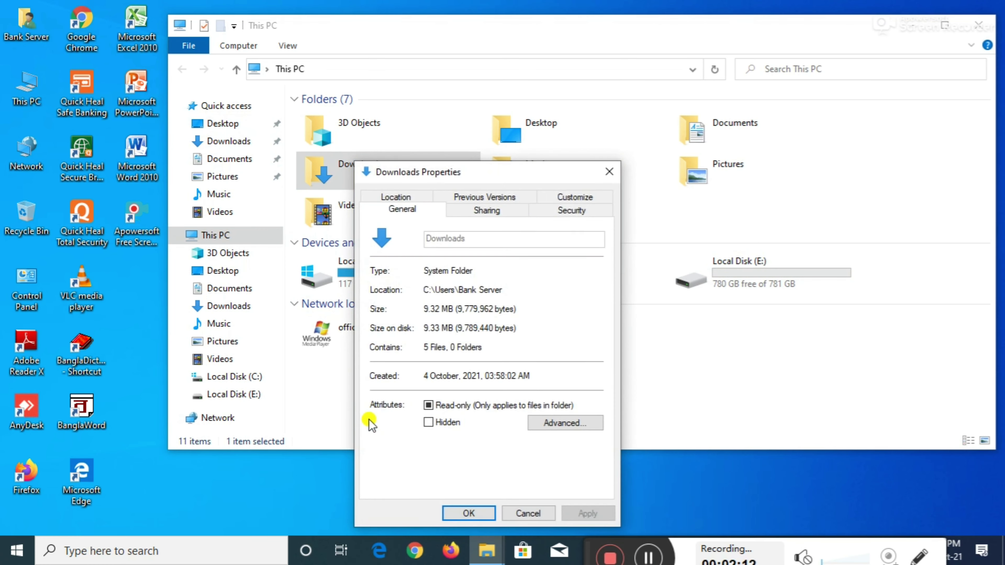
left_click(411, 199)
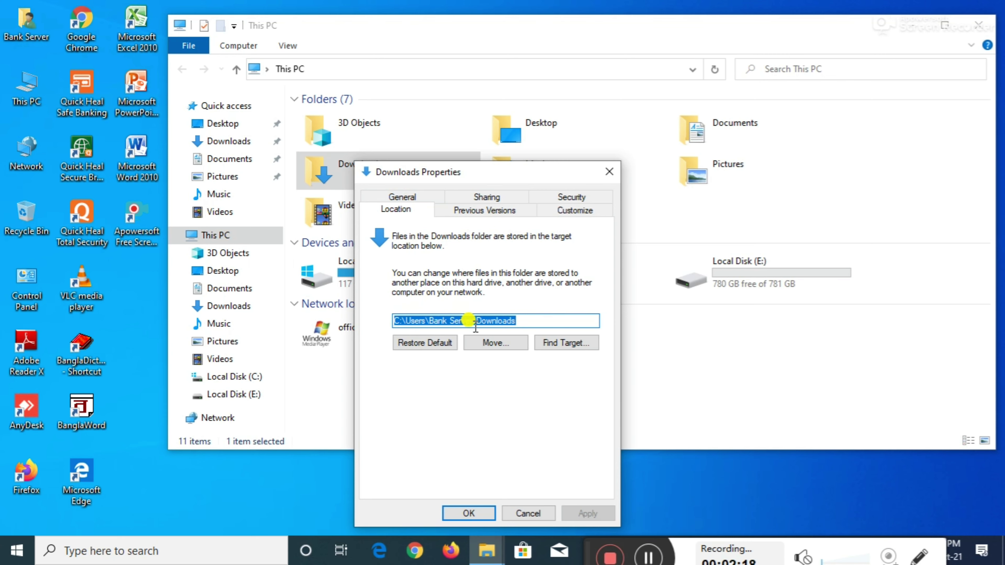
left_click(399, 321)
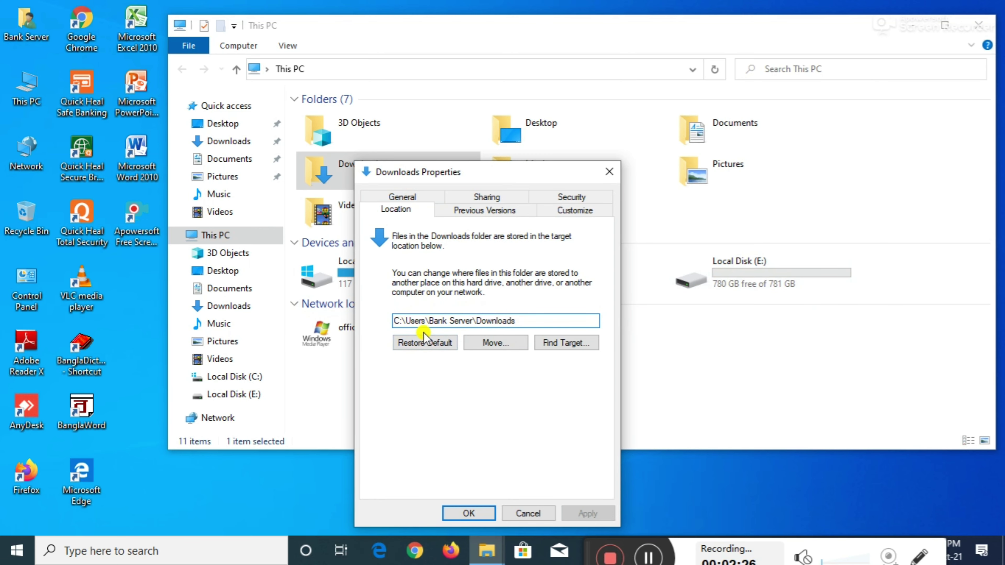
key("BackSpace")
key("BackSpace")
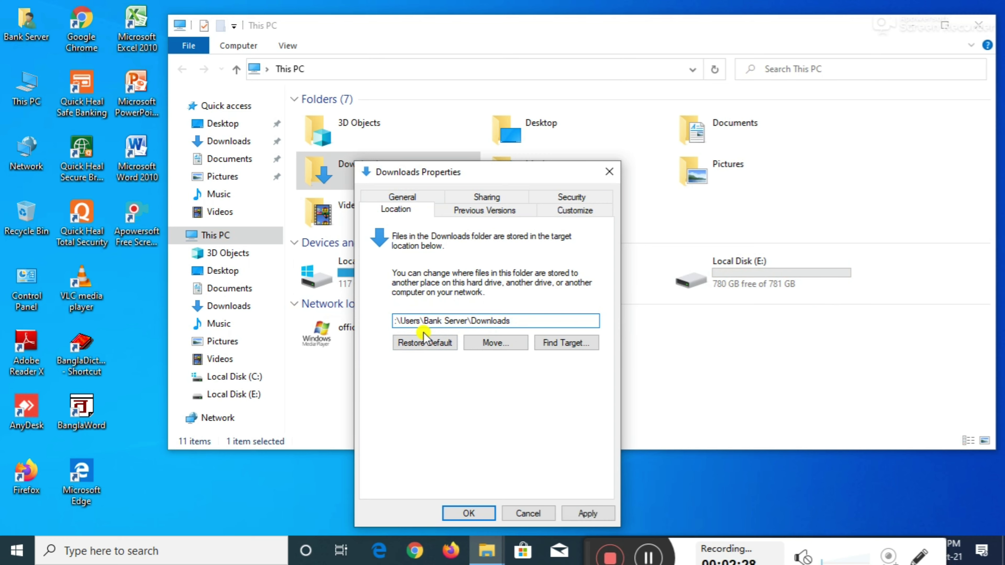
type("E:")
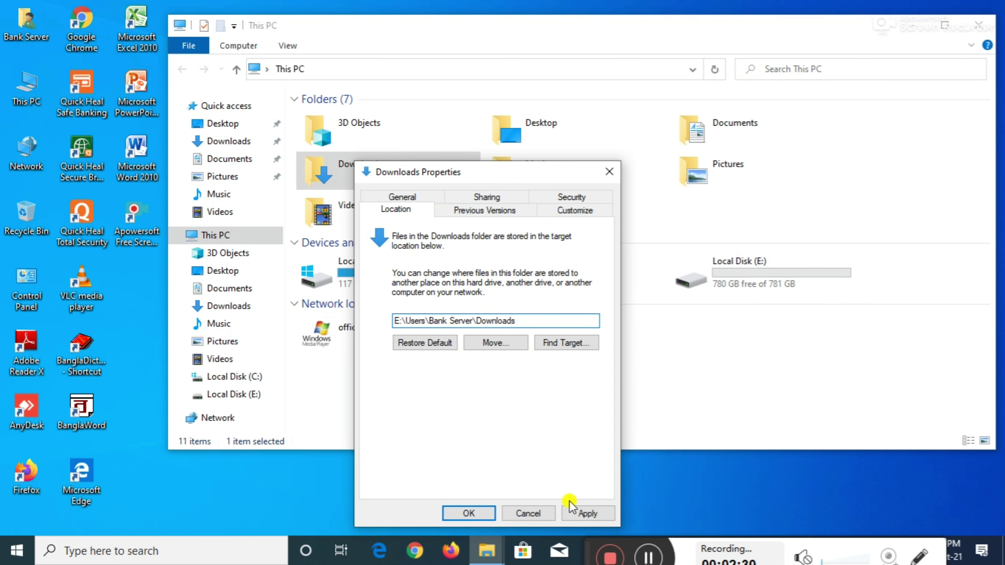
Step: Apply the new Downloads location, agreeing to create the folder and move all existing files there, and close its properties
left_click(569, 514)
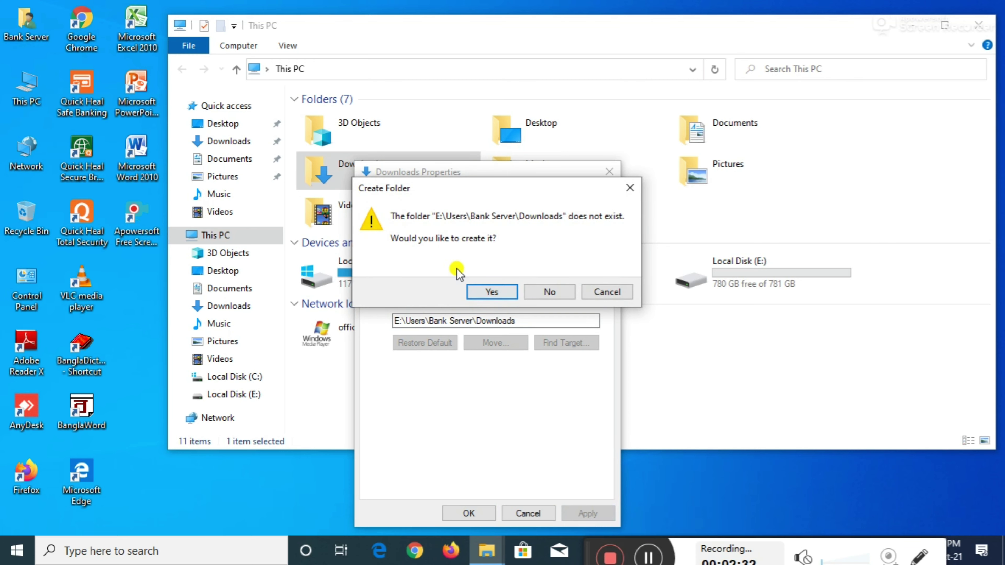
left_click(490, 296)
left_click(551, 302)
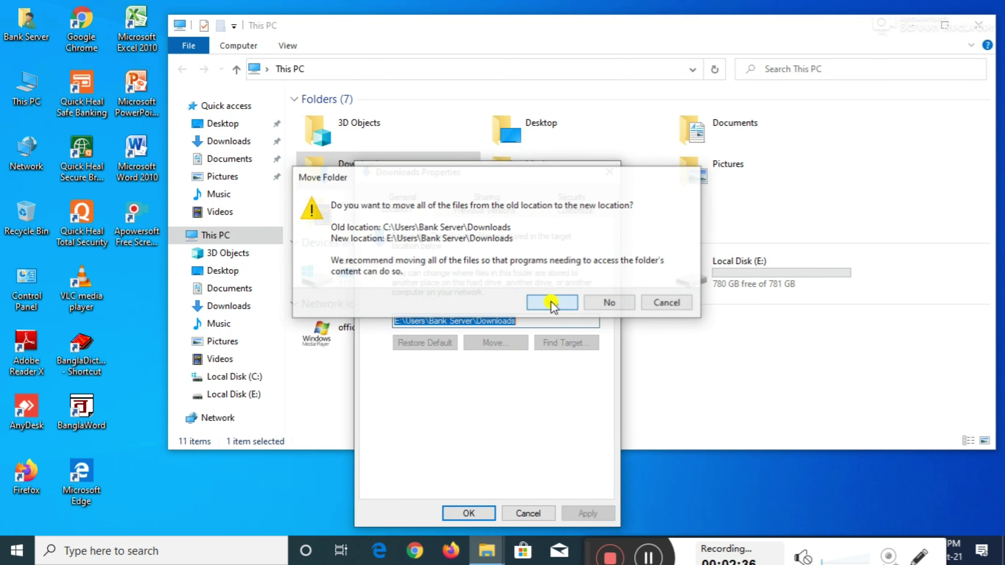
left_click(462, 512)
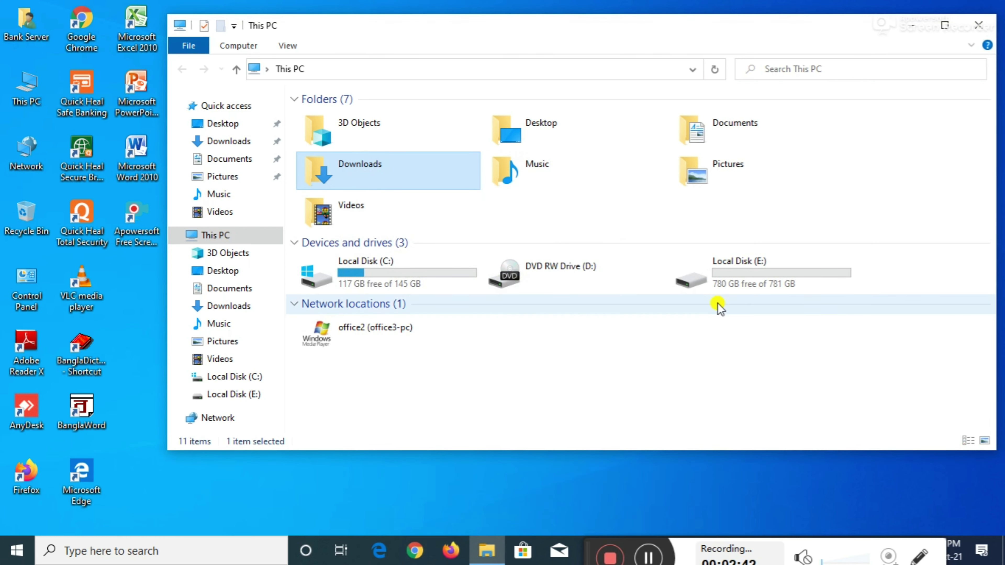
Step: Open E:\Users\Bank Server\Downloads to check the relocated files
double_click(749, 274)
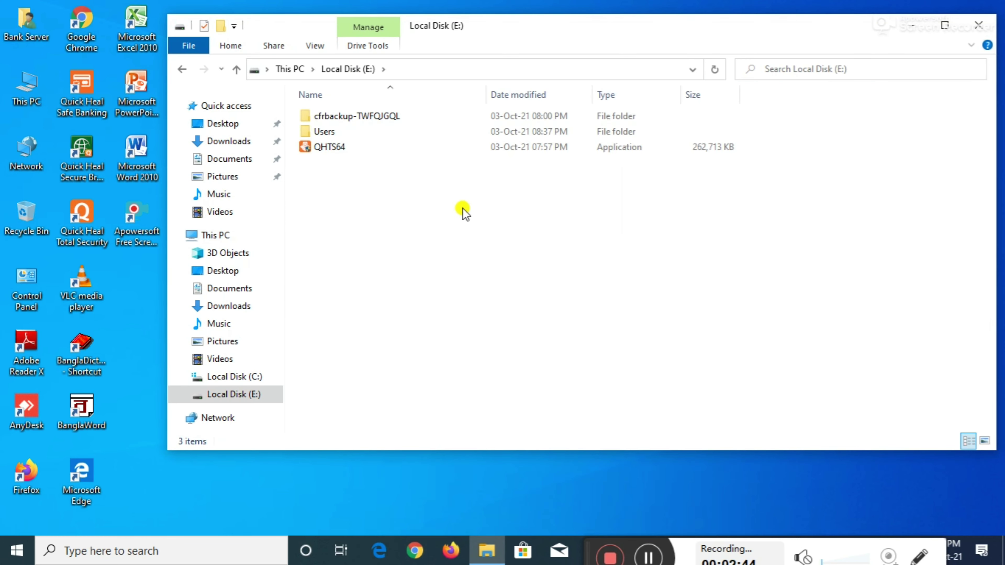
double_click(324, 132)
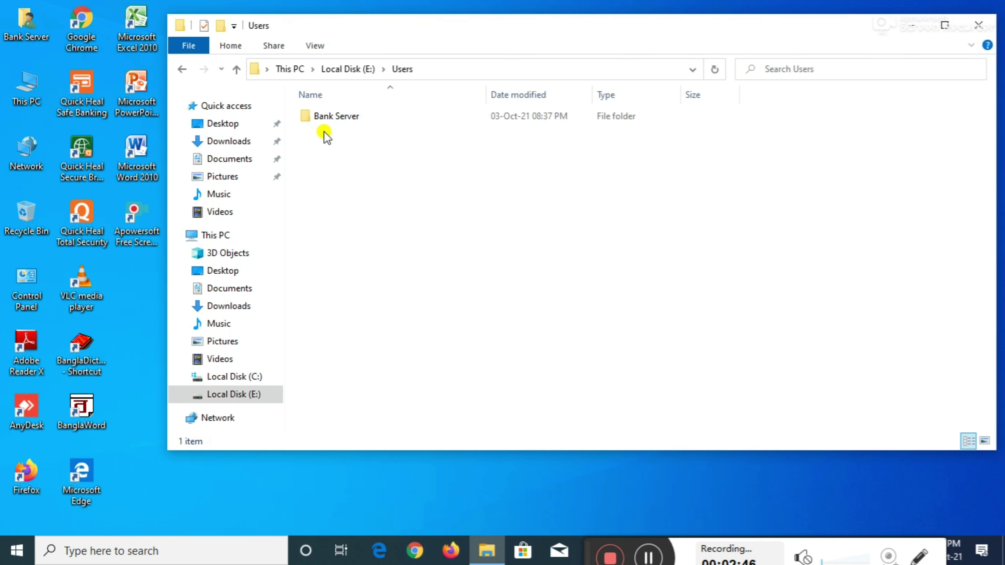
double_click(332, 120)
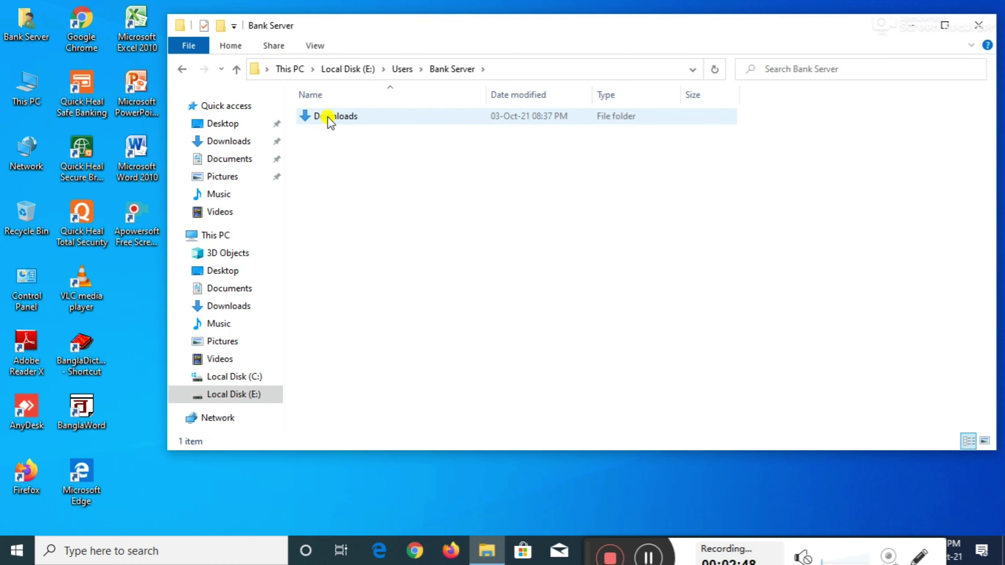
double_click(329, 118)
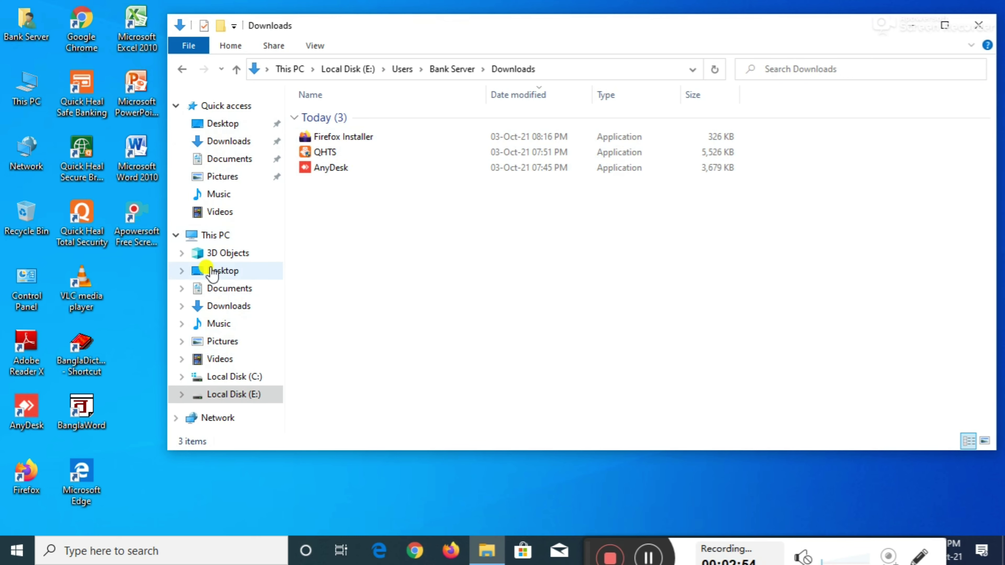
Step: Return to This PC and change the Desktop folder's location path to E:\Users\Bank Server\Desktop in its properties
left_click(209, 235)
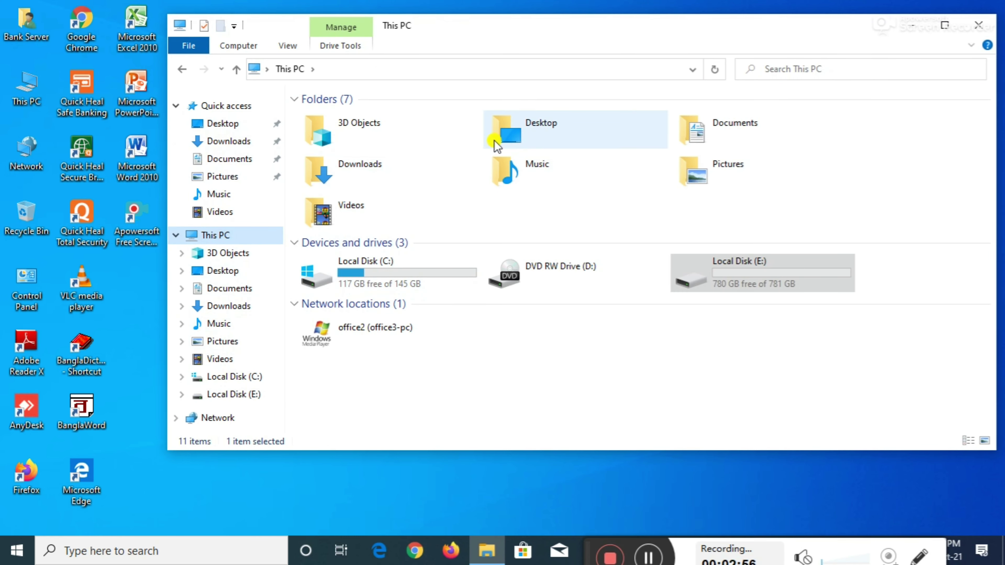
right_click(533, 131)
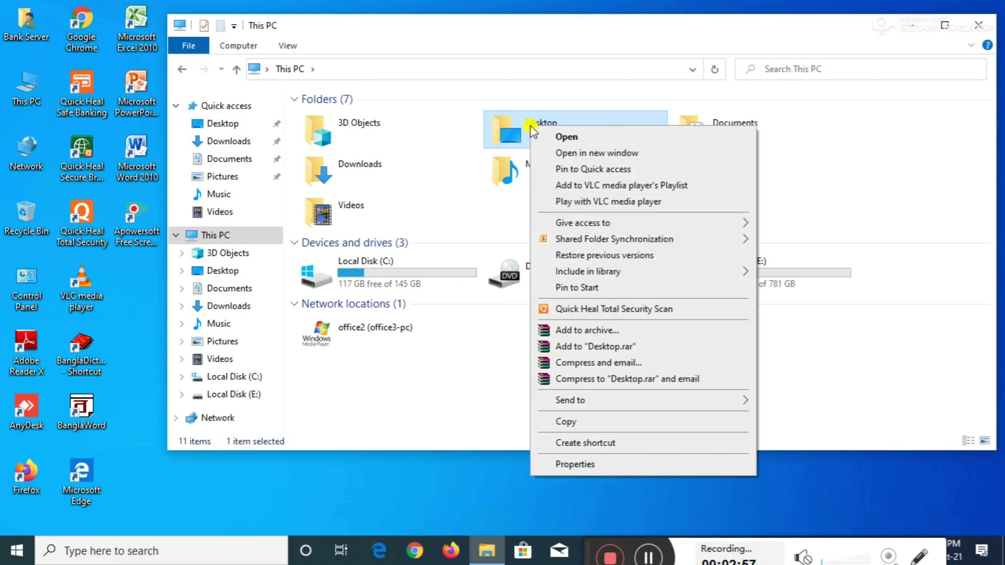
left_click(576, 465)
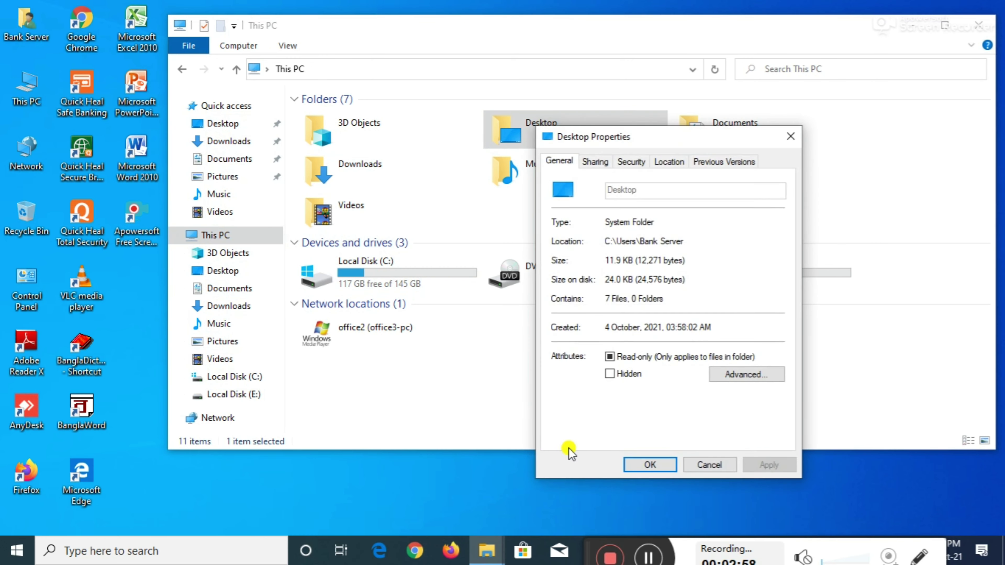
left_click(668, 162)
left_click(577, 272)
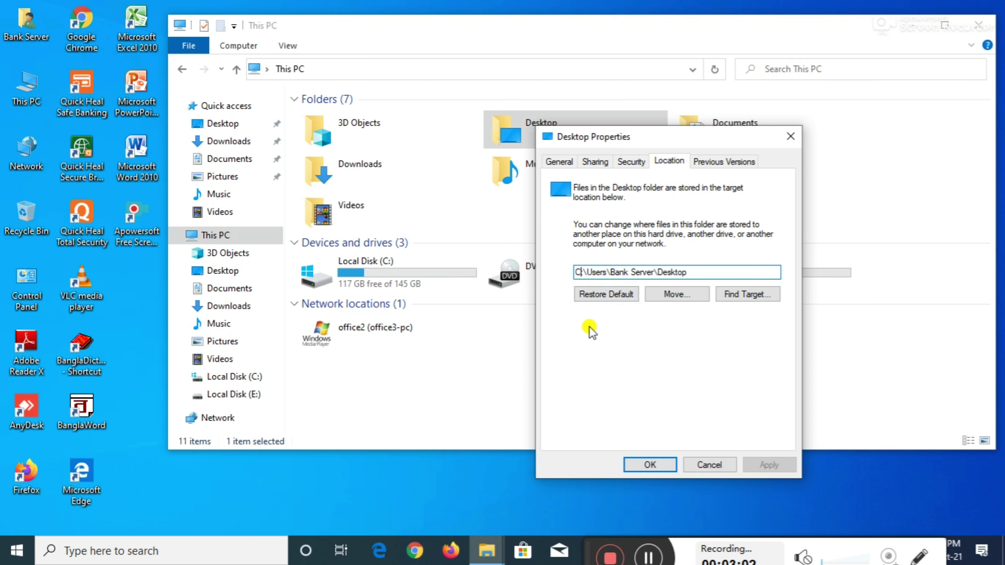
key("BackSpace")
type("E")
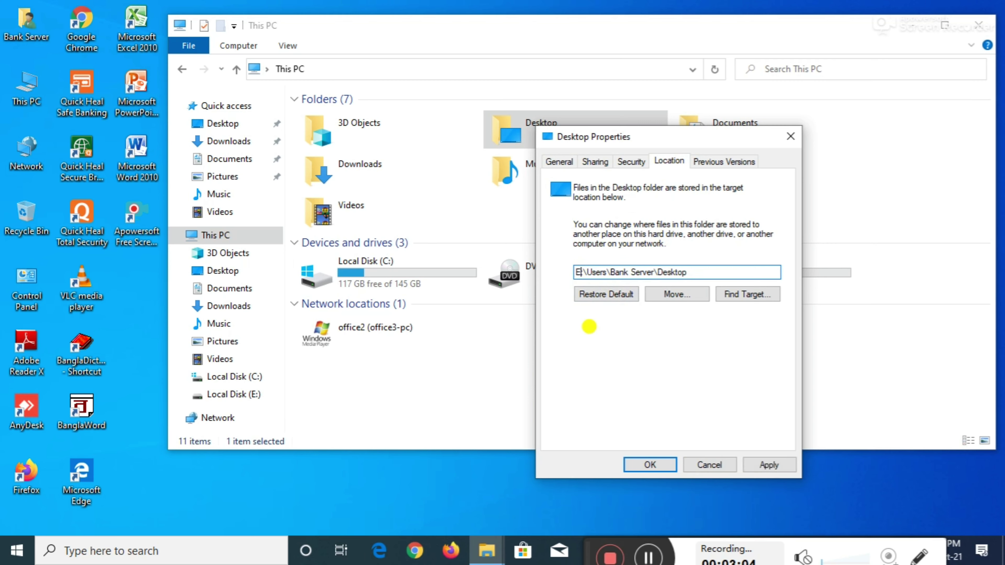
Step: Apply the new Desktop location, agreeing to create the folder and move its files, and close its properties
left_click(769, 465)
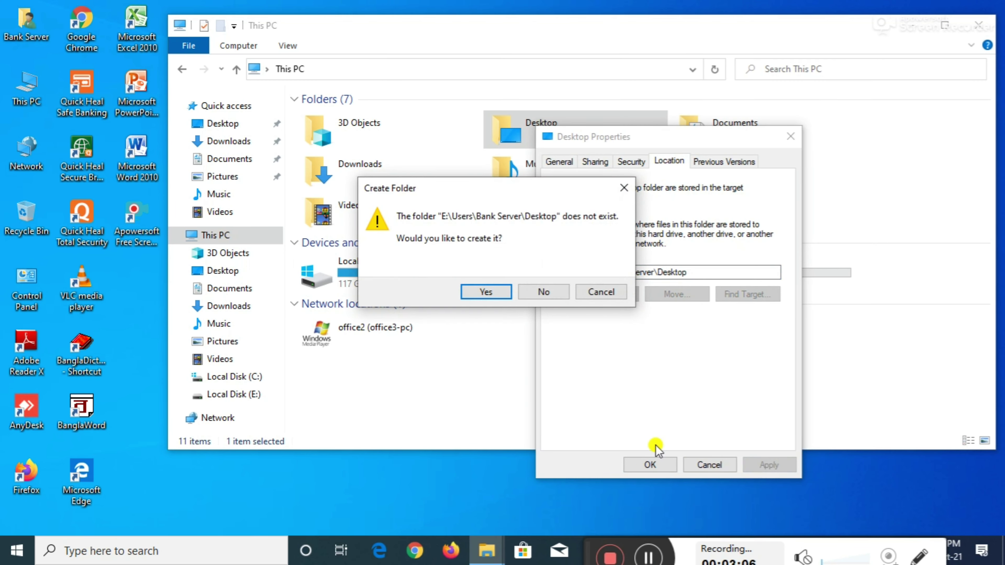
left_click(499, 293)
left_click(554, 299)
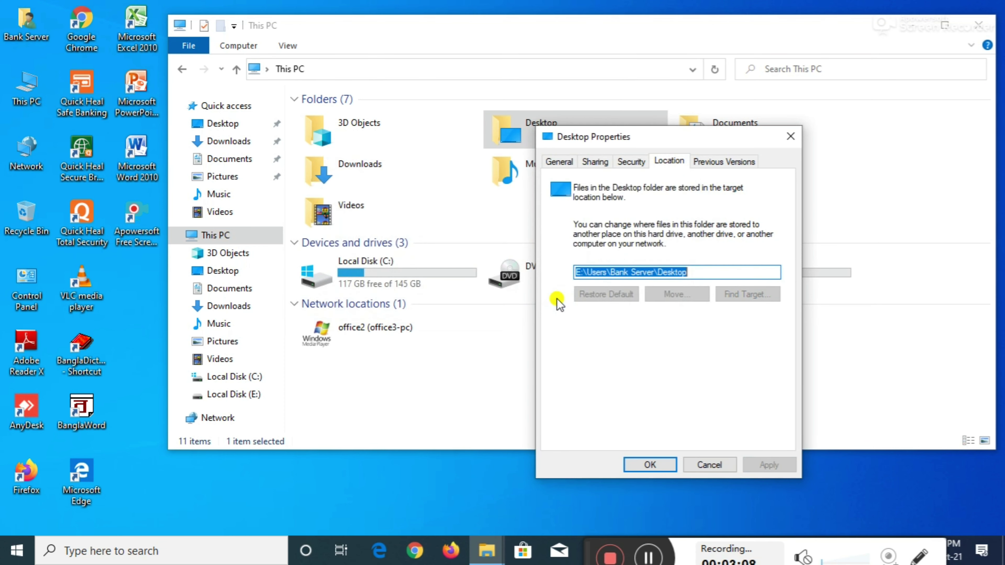
left_click(651, 465)
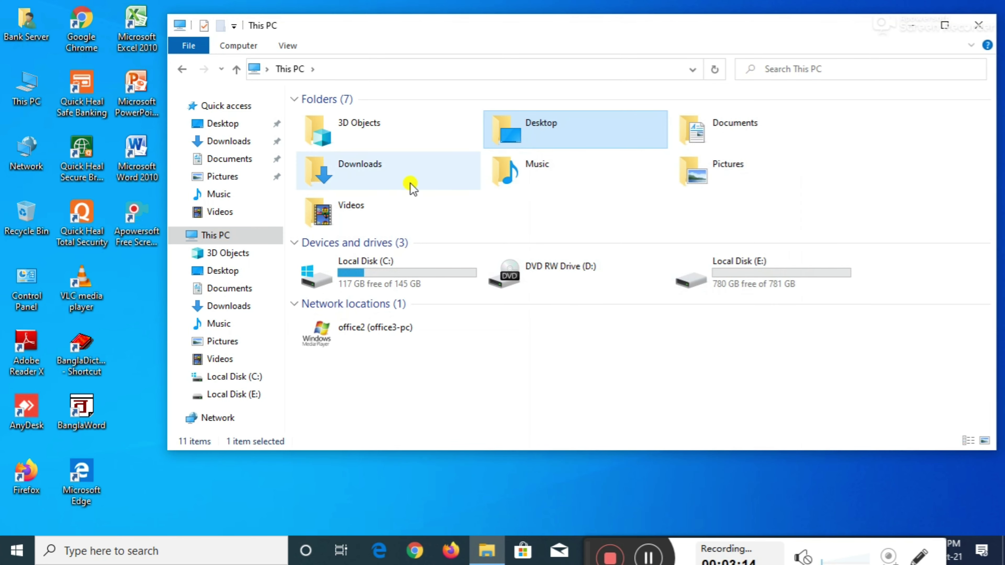
Step: Change the Documents folder's location path to E:\Users\Bank Server\Documents in its properties
left_click(697, 129)
right_click(697, 129)
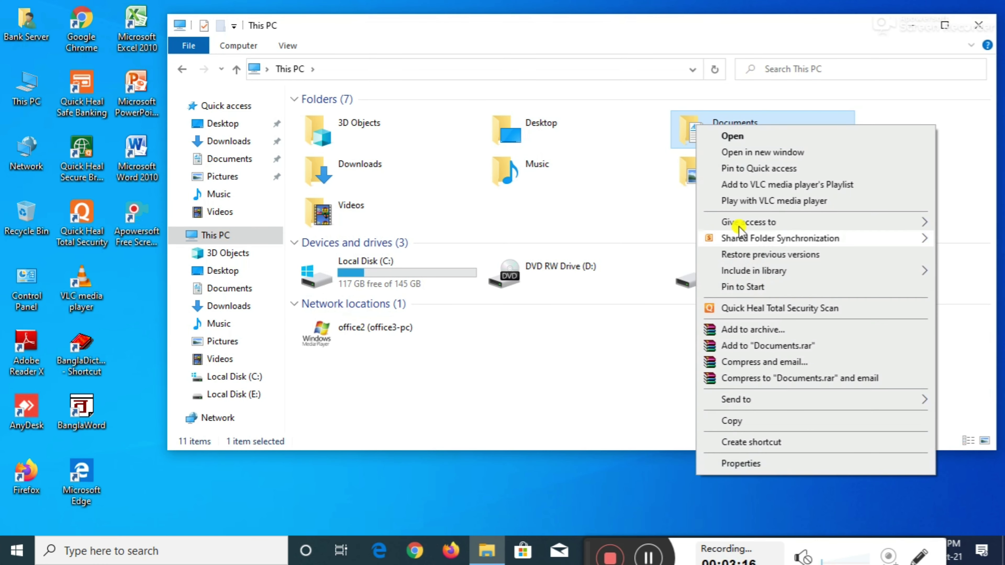
left_click(735, 463)
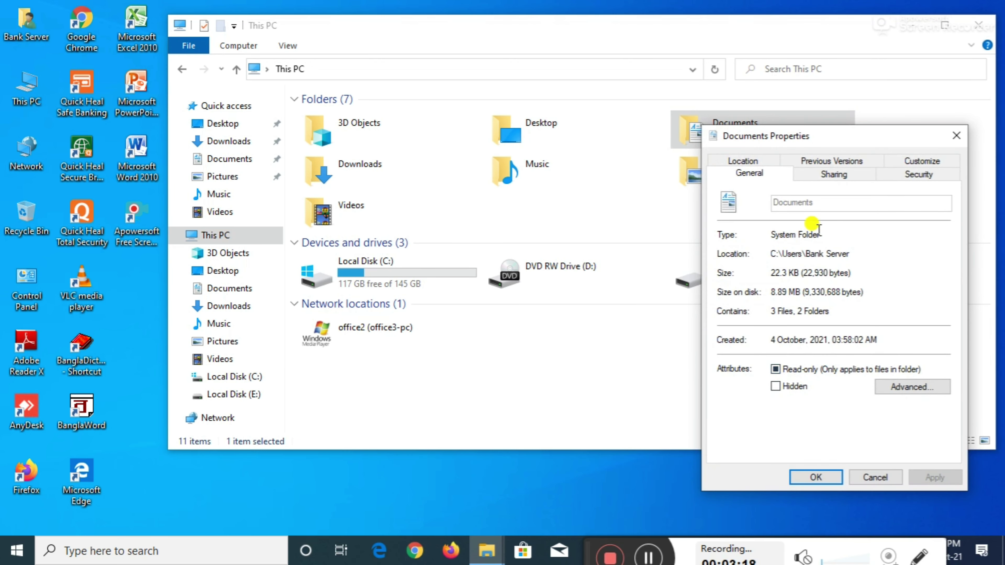
left_click(743, 160)
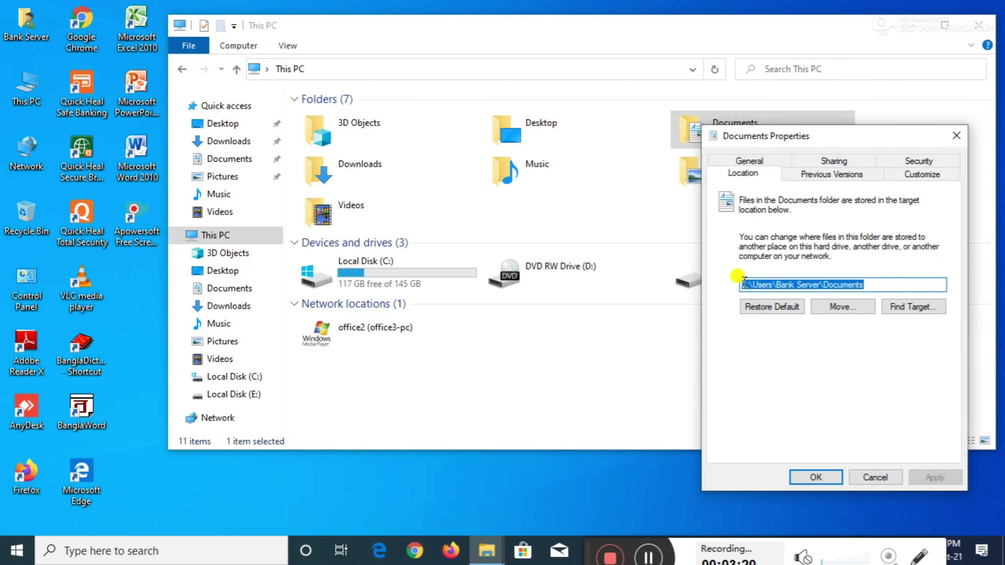
left_click(737, 284)
left_click(771, 306)
type("E")
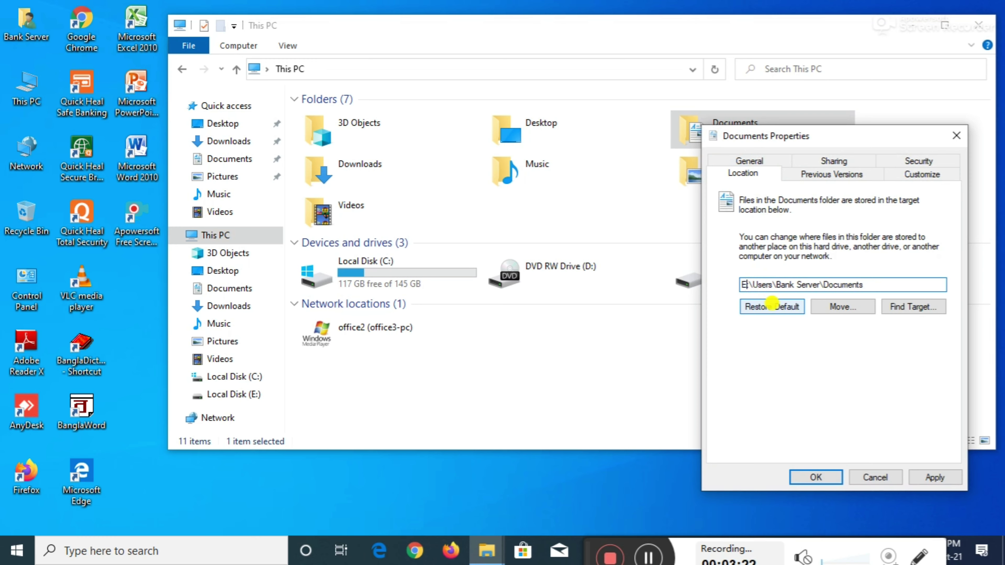
Step: Apply the new Documents location, agreeing to create the folder and move all its files, and close its properties
left_click(934, 477)
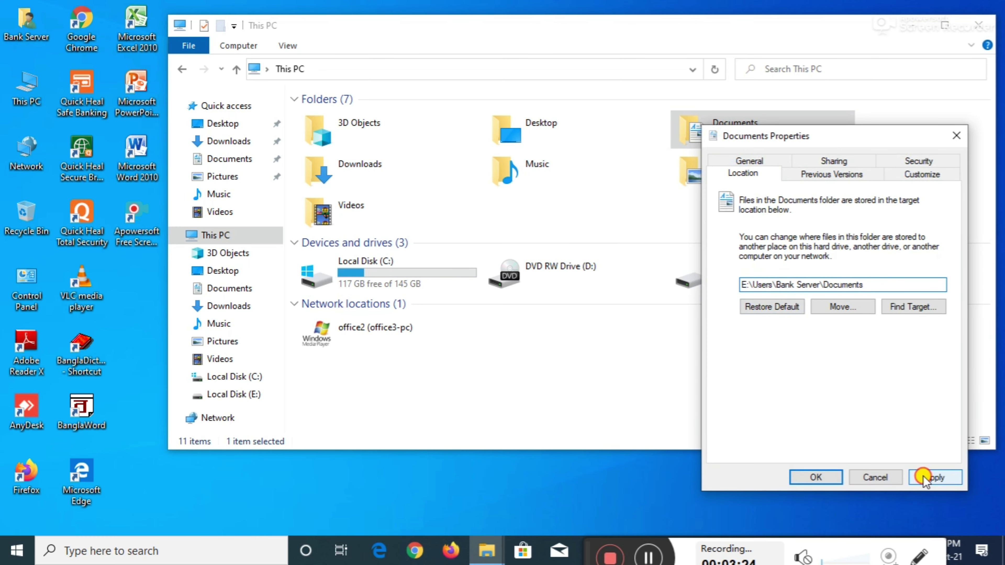
left_click(492, 292)
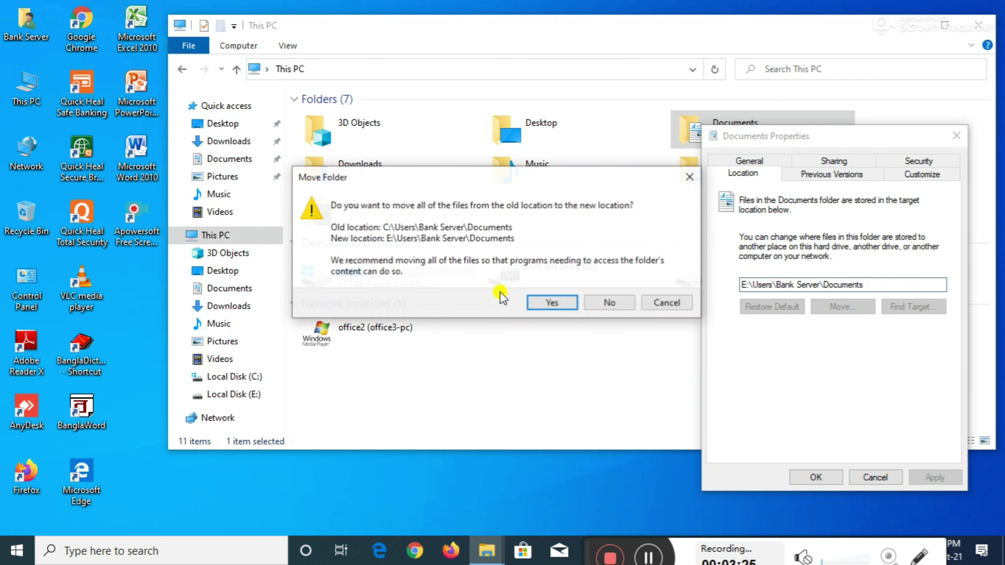
left_click(542, 301)
left_click(806, 476)
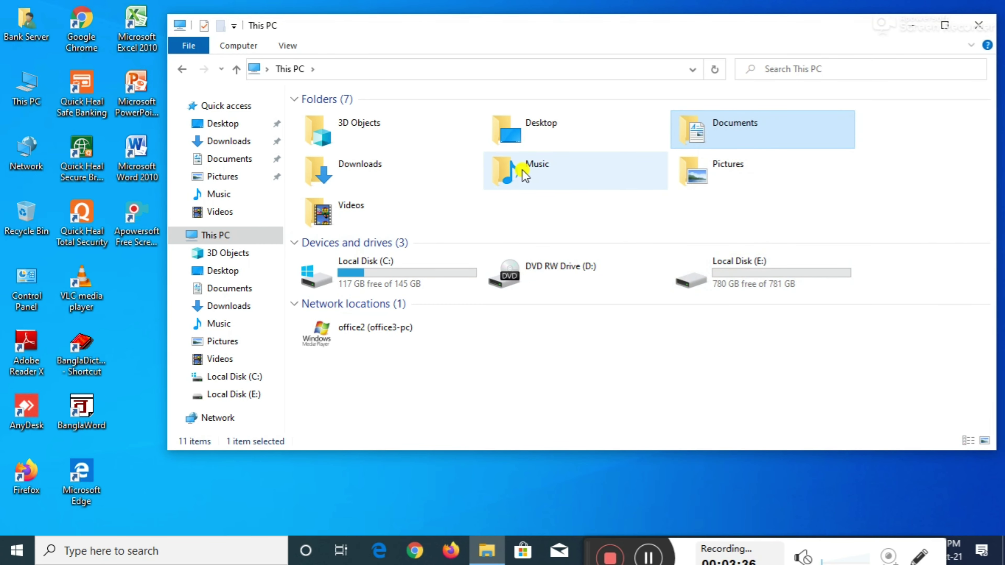
left_click(698, 176)
left_click(366, 217)
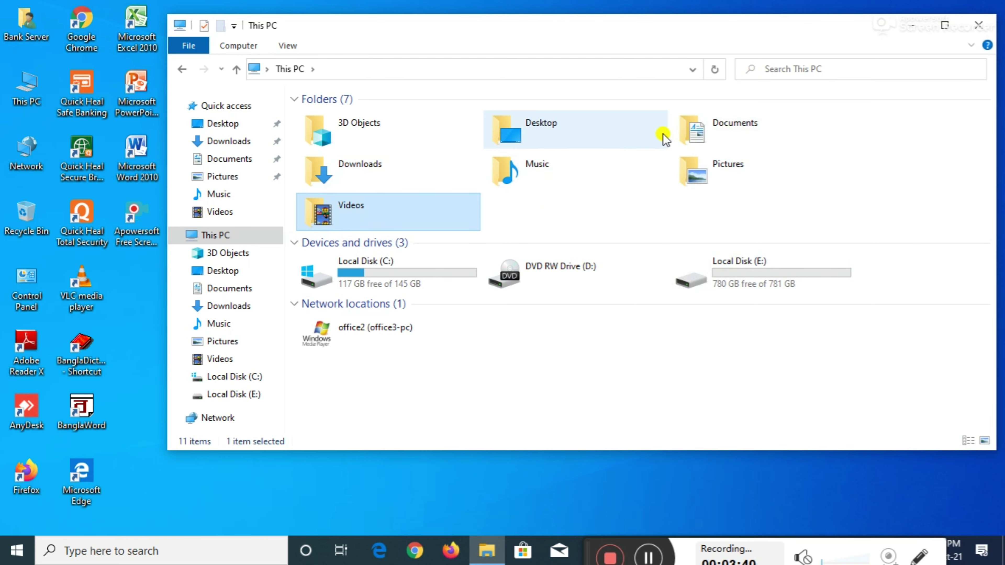
left_click(545, 174)
left_click(759, 169)
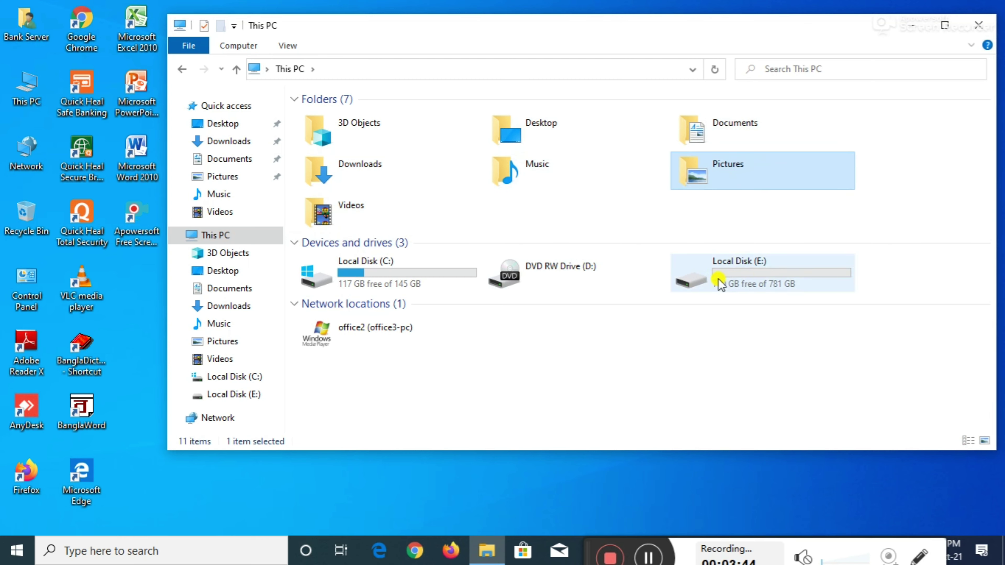
left_click(366, 172)
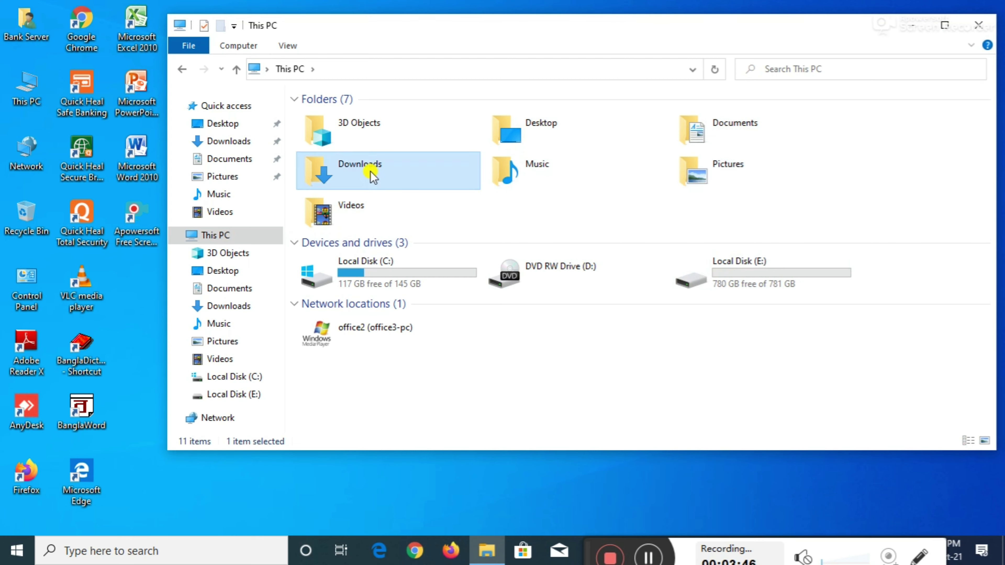
left_click(514, 134)
left_click(739, 129)
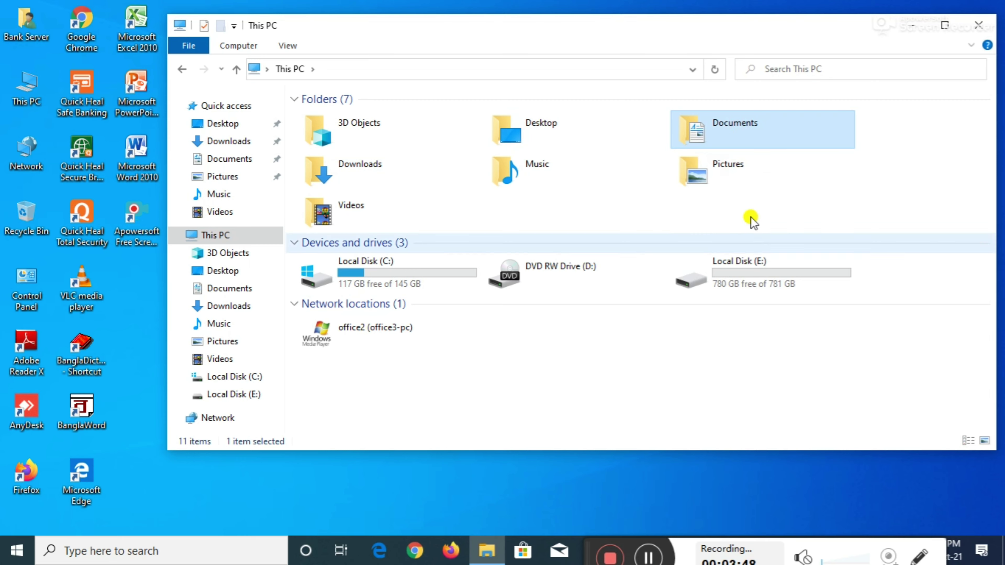
Step: Open E:\Users\Bank Server\Desktop from This PC to check the relocated desktop items
double_click(728, 273)
left_click(322, 133)
double_click(322, 132)
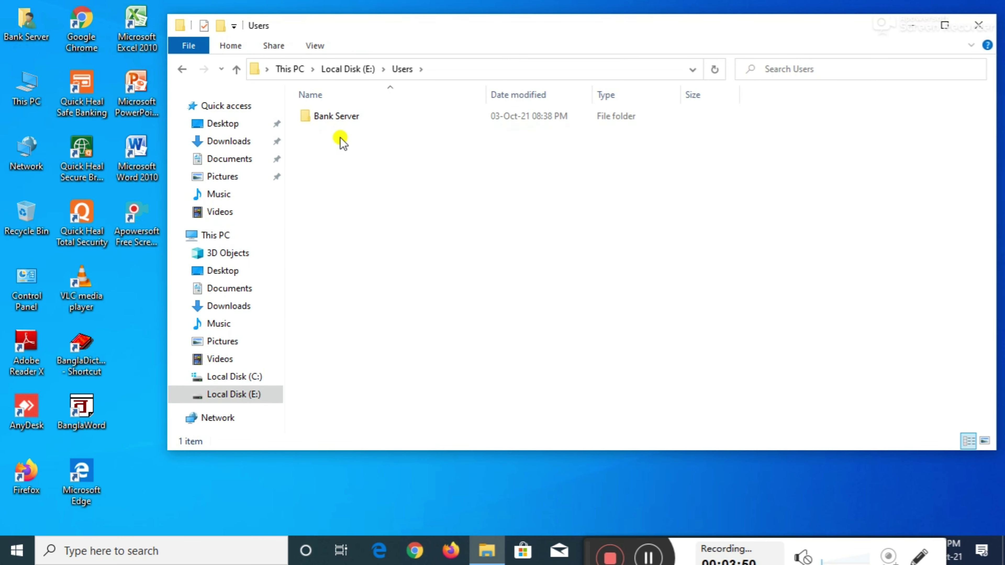
double_click(328, 116)
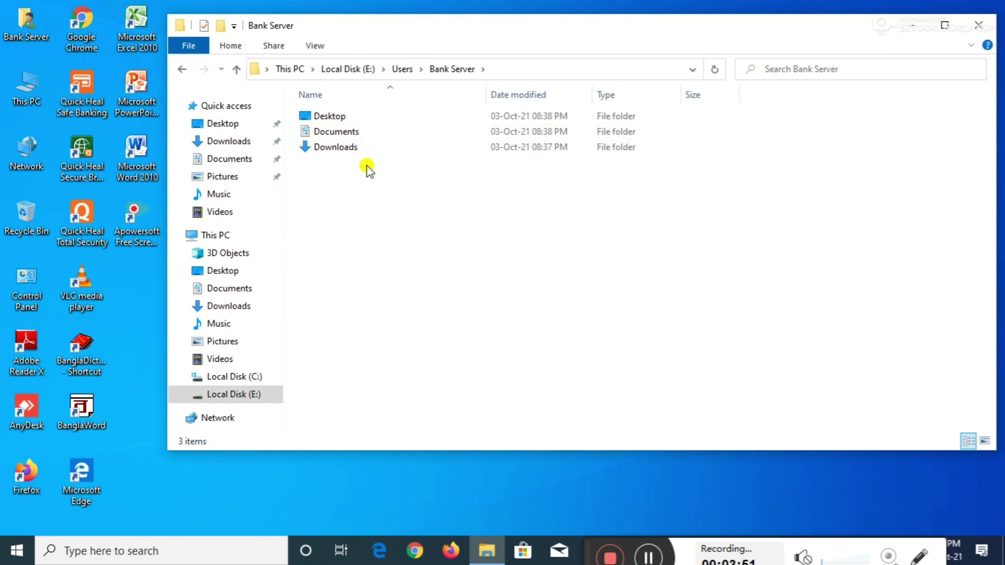
double_click(328, 118)
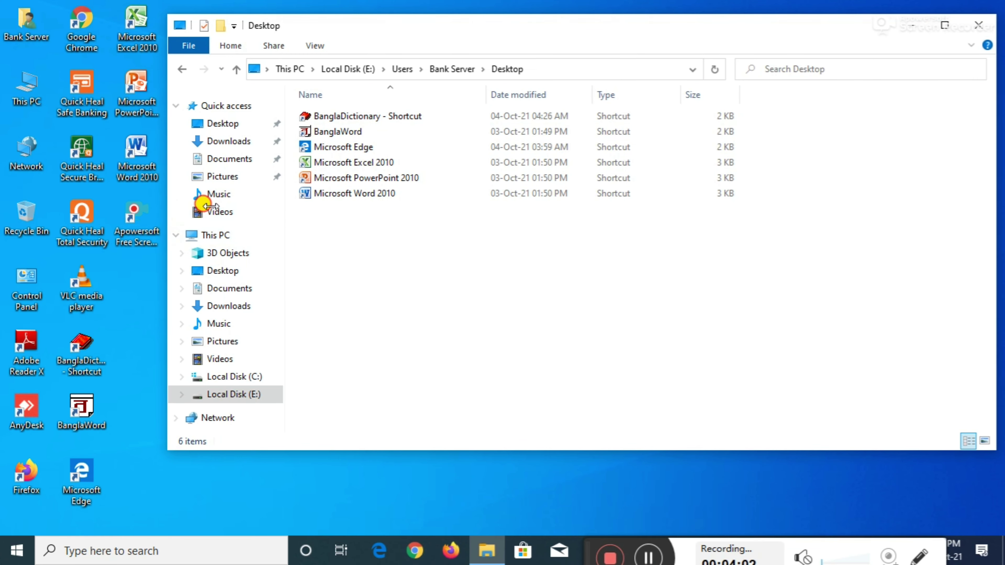
Step: Narrow the folder window to uncover the desktop and create a new folder named TEST on the desktop
left_click_drag(203, 206, 411, 214)
right_click(229, 235)
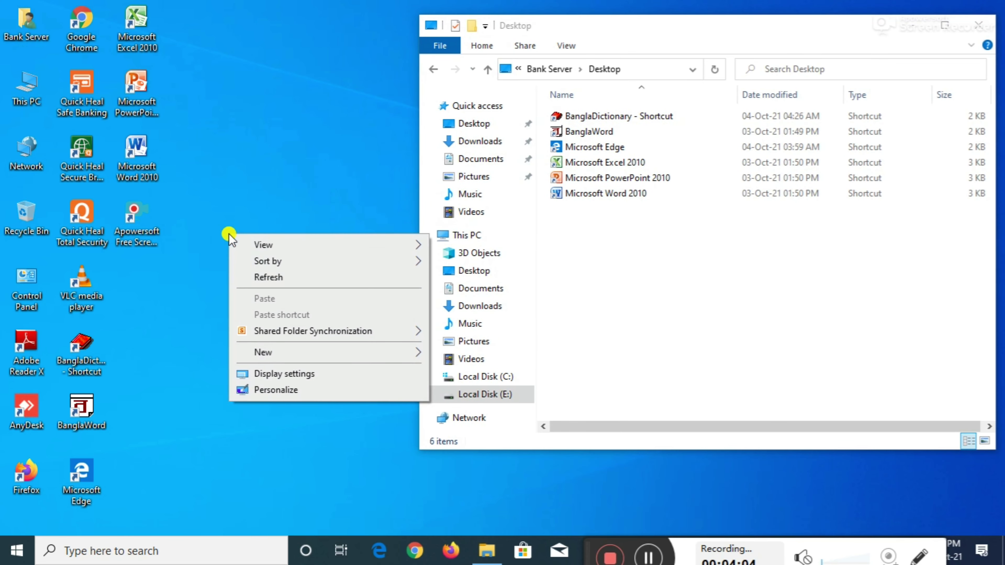
mouse_move(275, 356)
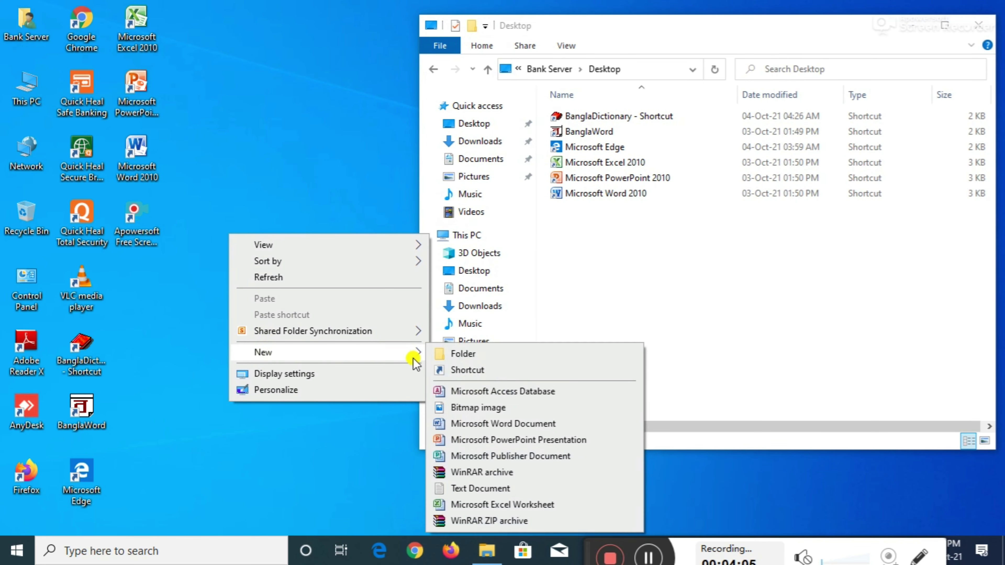
left_click(455, 354)
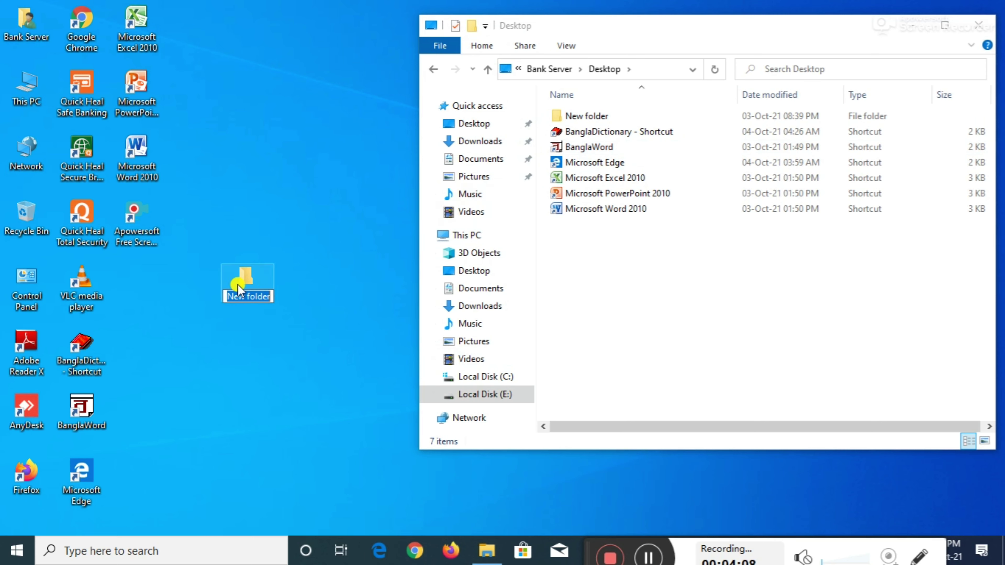
left_click(255, 301)
left_click_drag(268, 293, 232, 294)
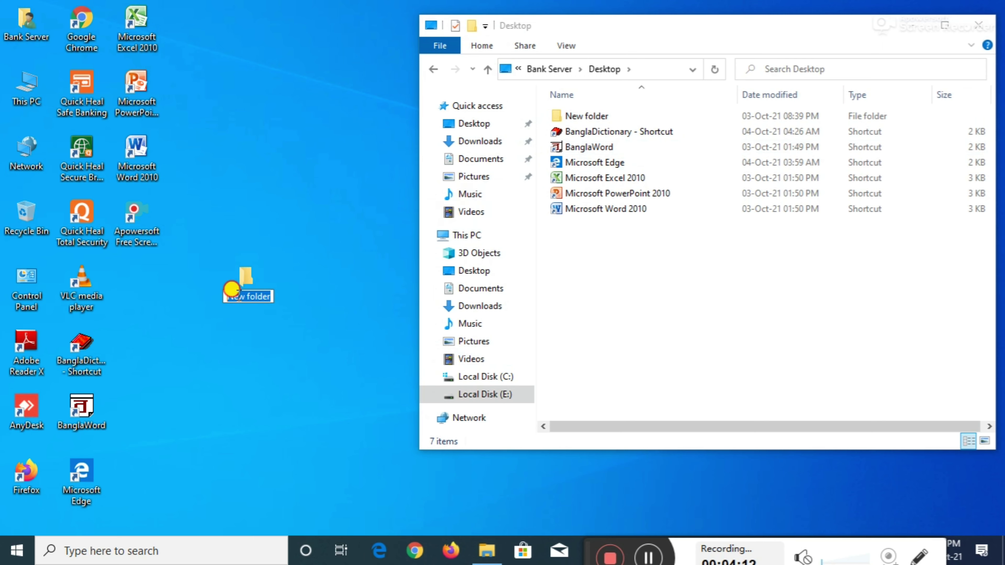
type("TEST")
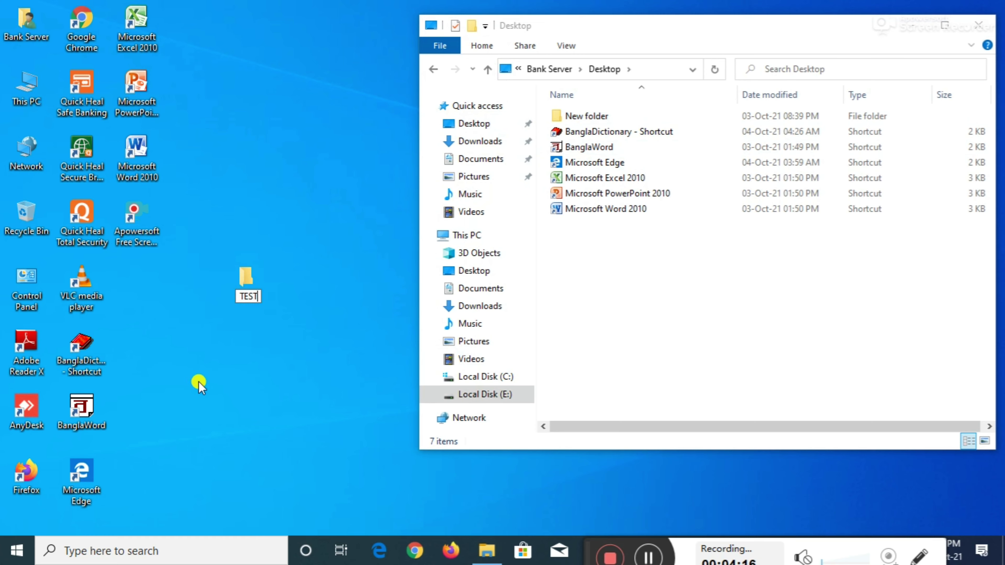
key("Return")
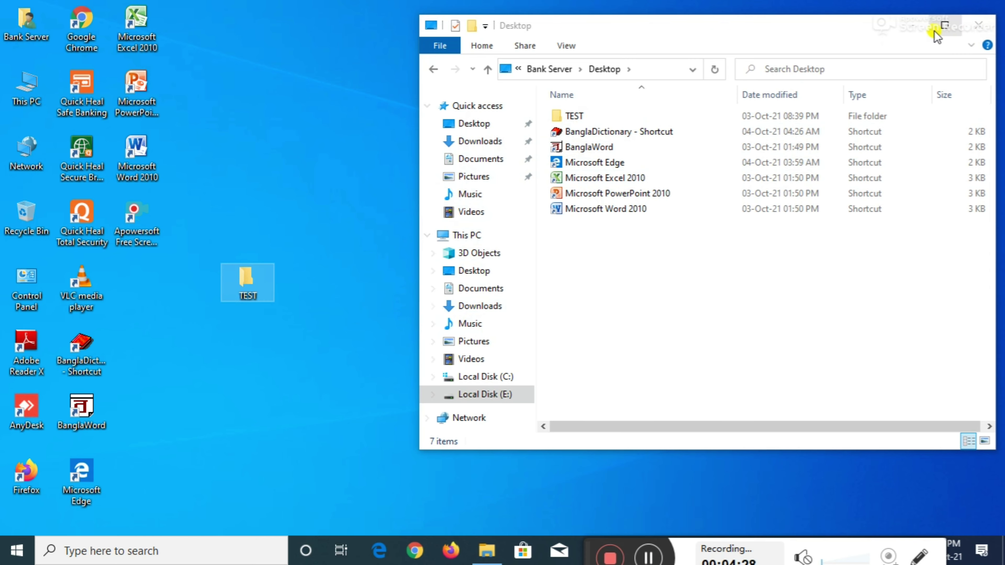
Step: Maximize the folder window, view the contents of drive C: and This PC, and close the window
left_click(945, 26)
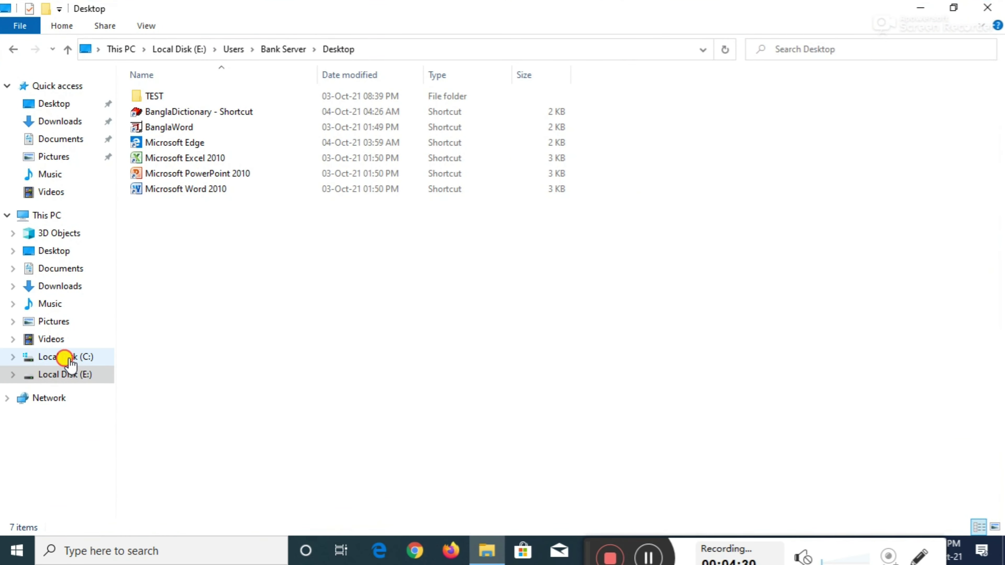
left_click(67, 359)
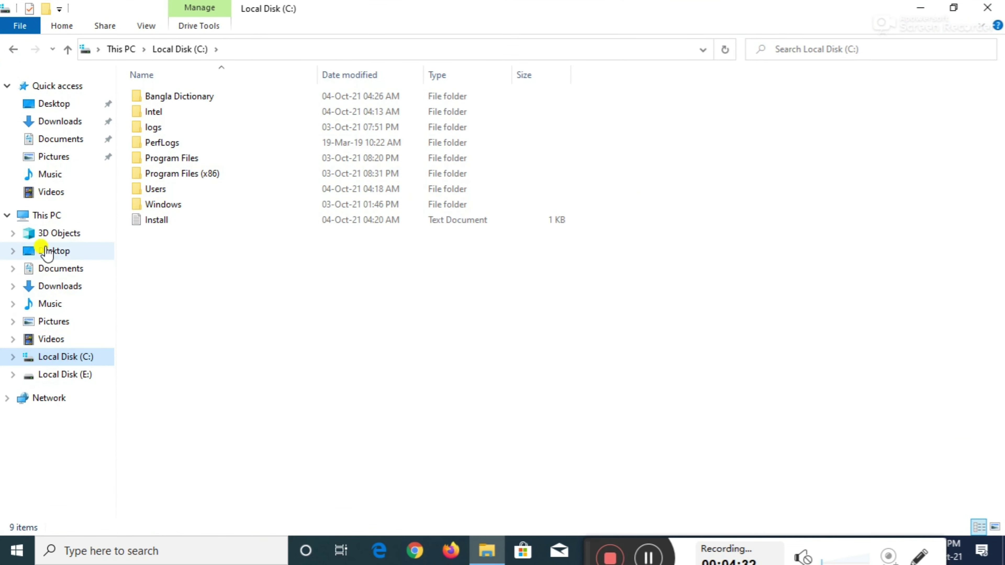
left_click(41, 215)
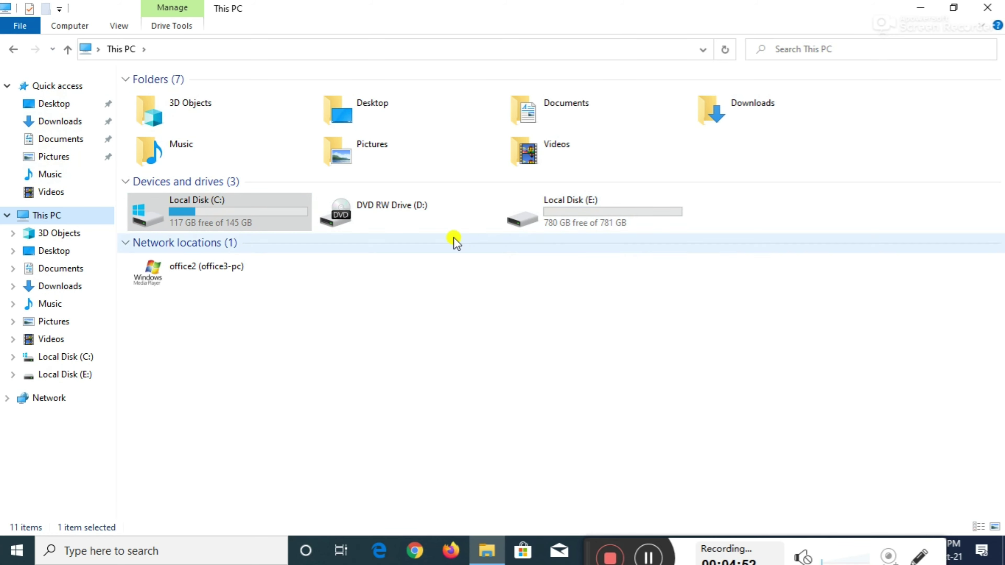
left_click(985, 8)
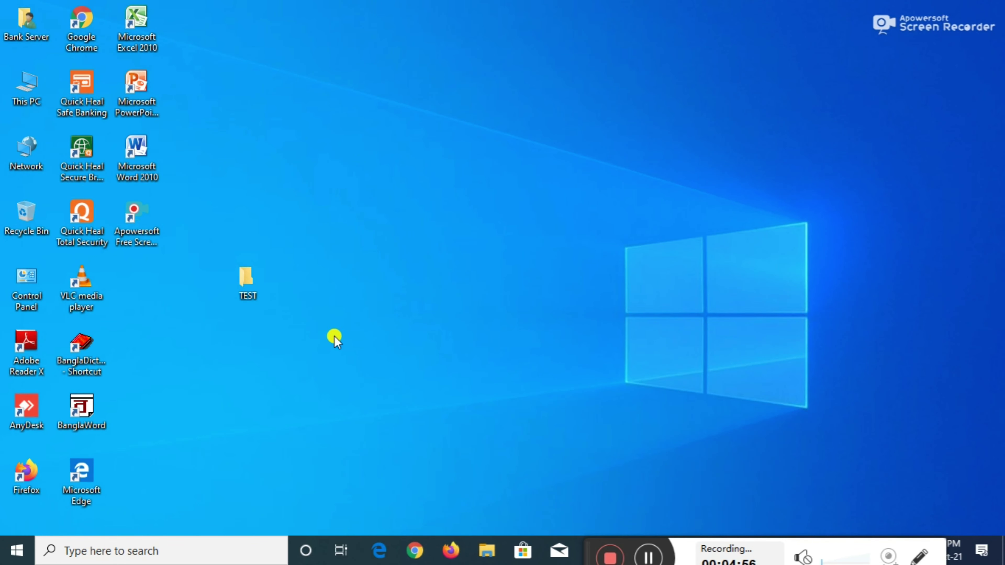